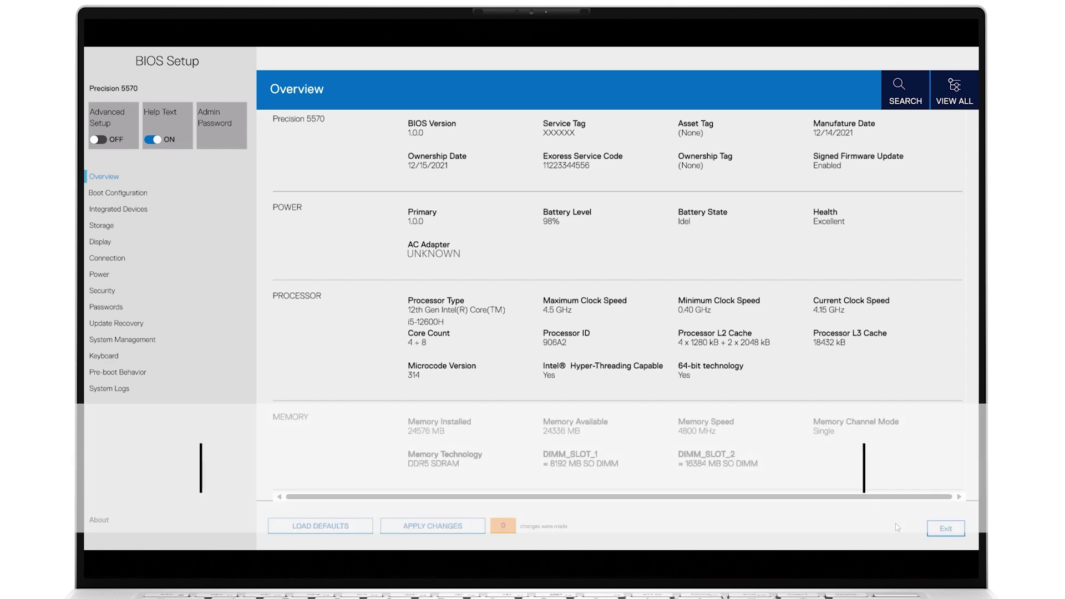
# Step: Exit BIOS Setup after reviewing the AC Adapter field under POWER, returning to Windows
pyautogui.click(955, 533)
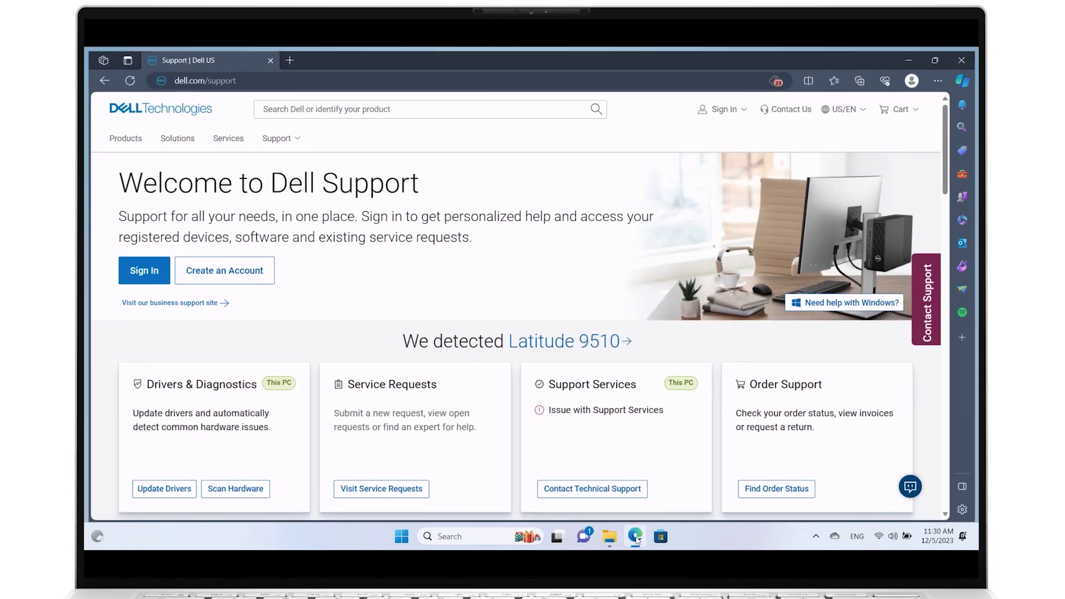
# Step: Open Dell Support and search for the Latitude 9510 to reach its product page
pyautogui.click(637, 538)
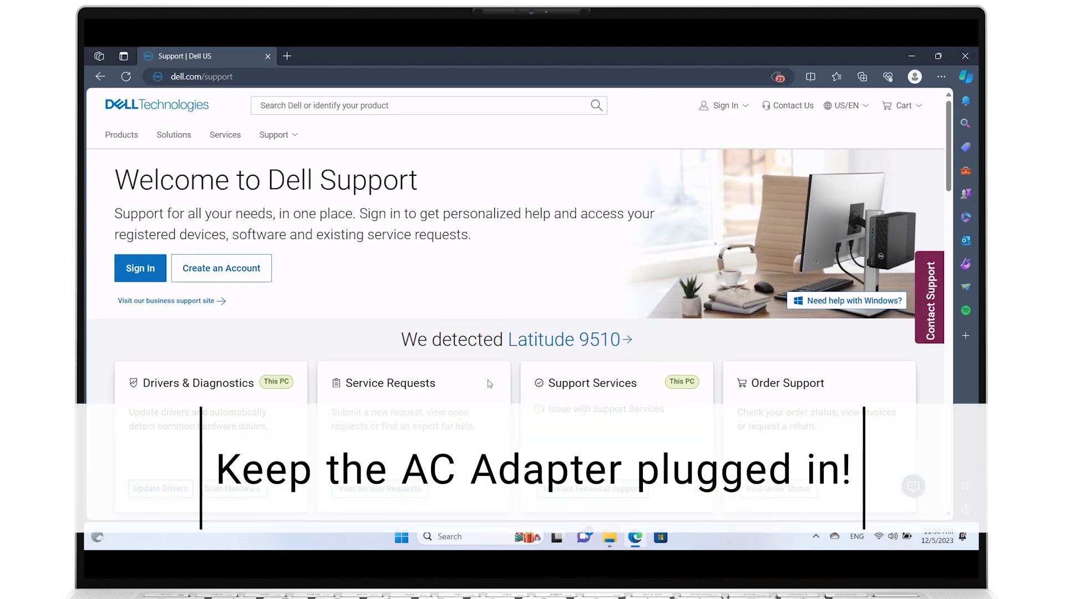
pyautogui.scroll(-3, 490, 384)
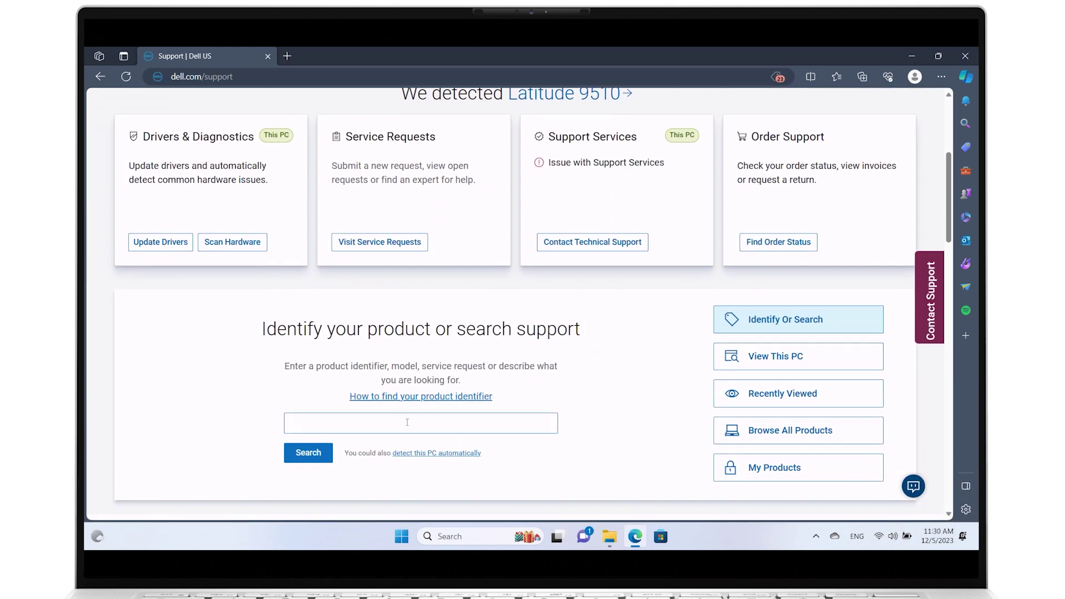
pyautogui.click(407, 422)
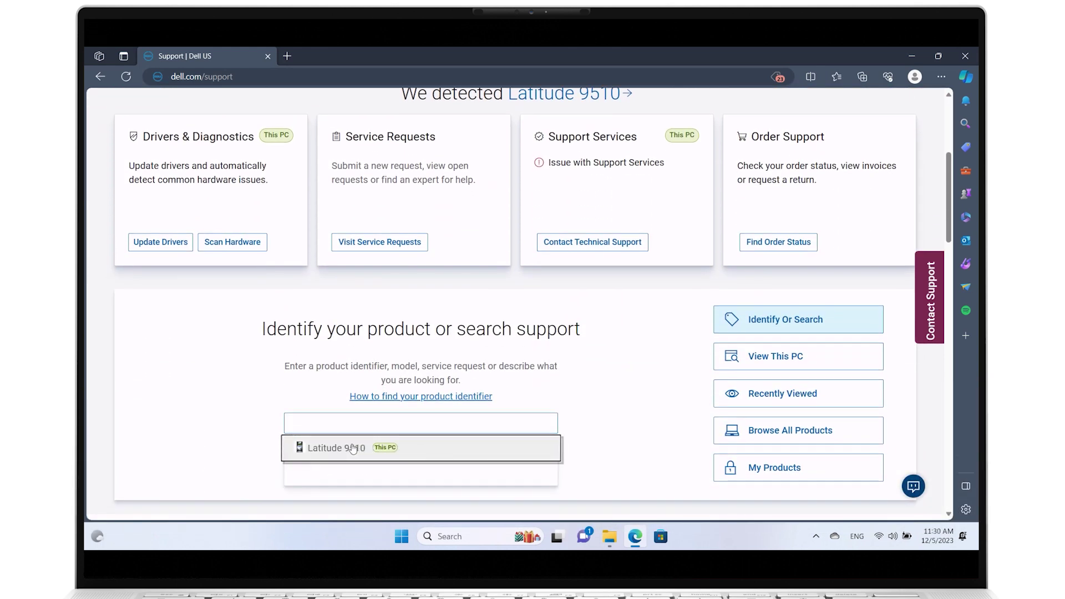
pyautogui.click(353, 449)
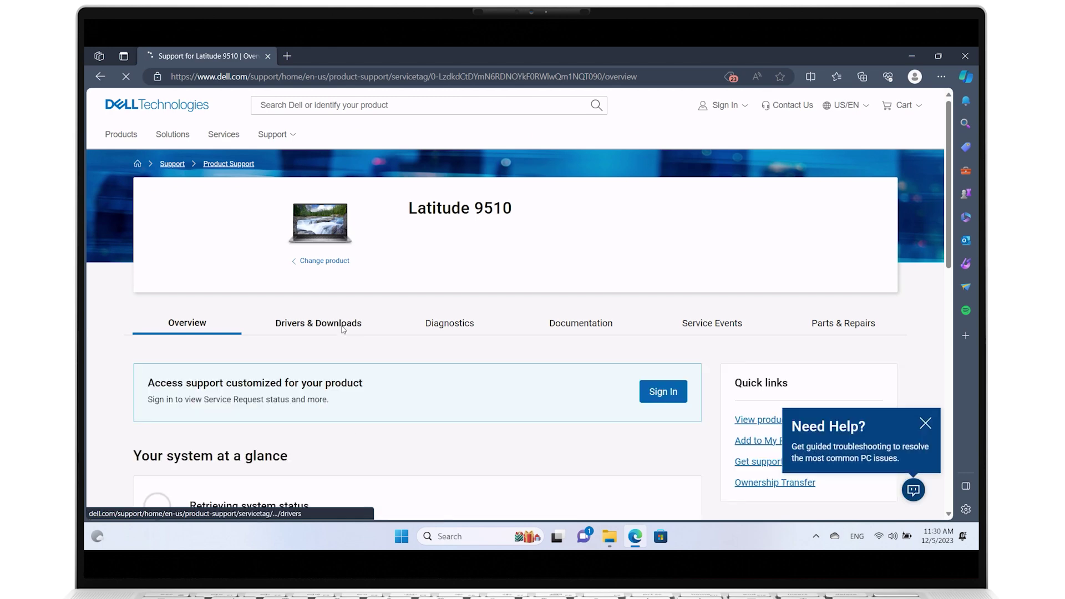
# Step: Show the full Latitude 9510 driver list filtered to Windows 11 and BIOS
pyautogui.click(341, 325)
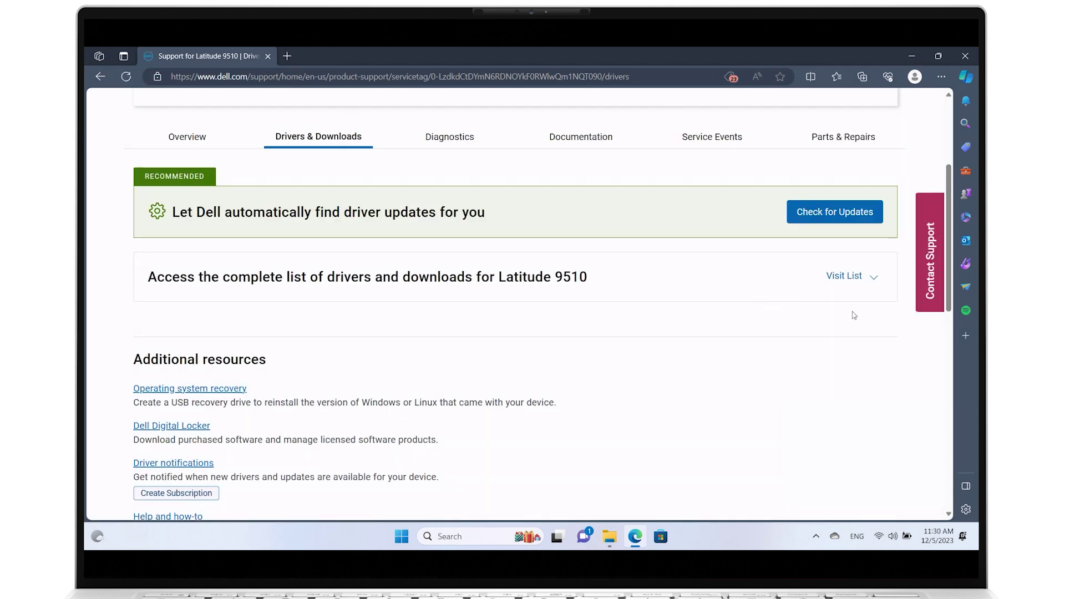
pyautogui.click(844, 276)
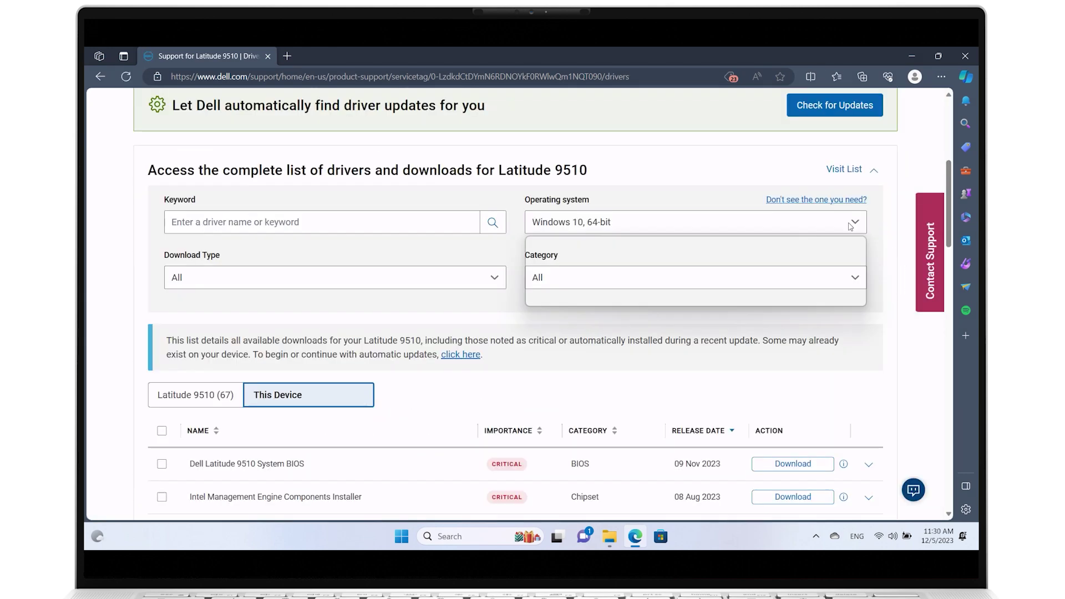
pyautogui.click(850, 223)
pyautogui.click(570, 290)
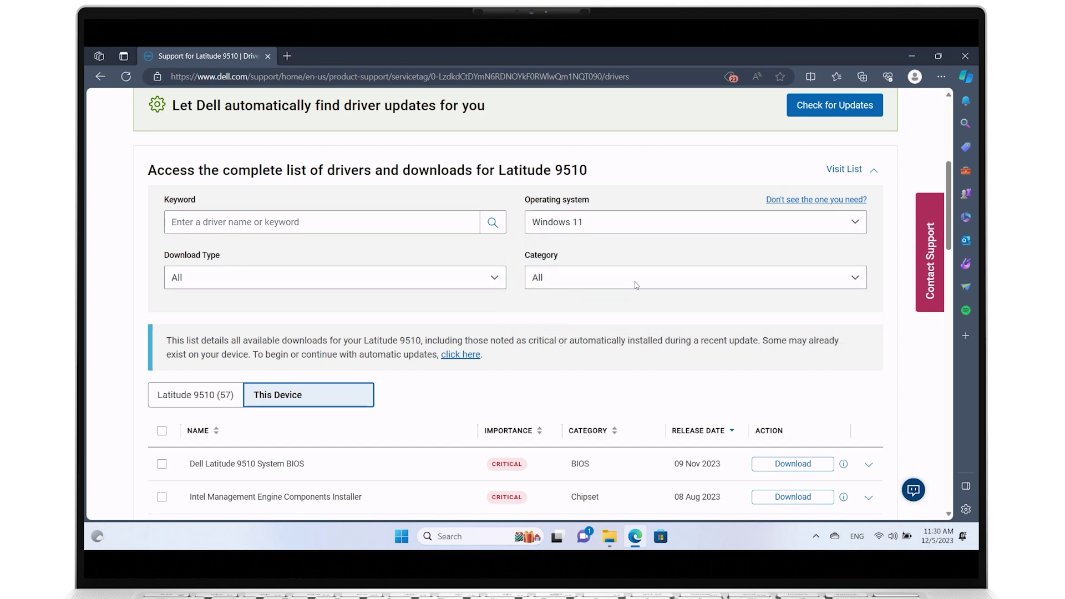
pyautogui.click(645, 283)
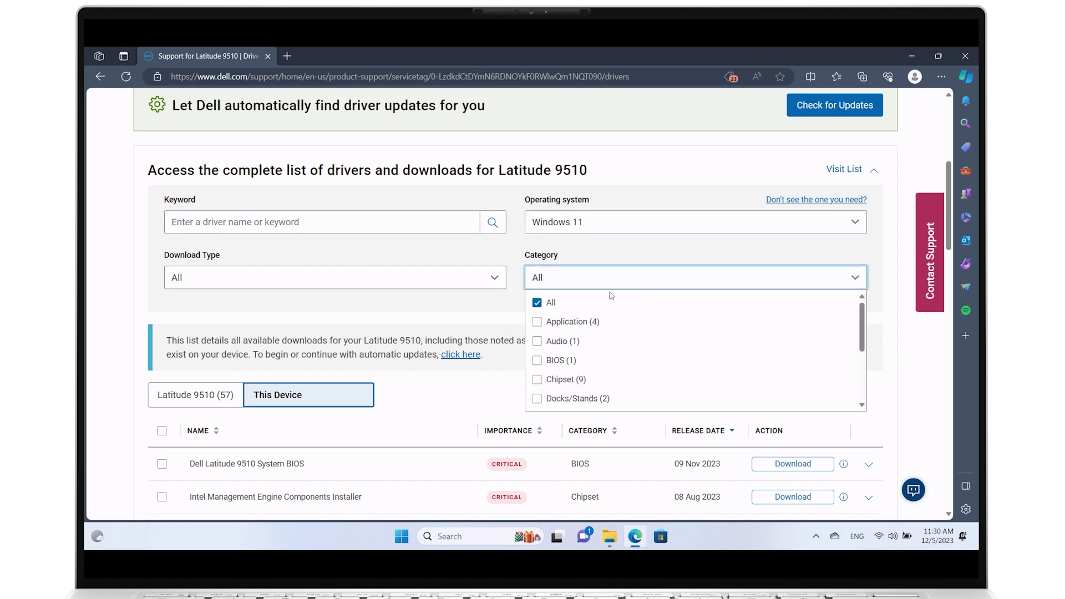
pyautogui.click(537, 363)
pyautogui.click(491, 364)
pyautogui.scroll(-3, 483, 366)
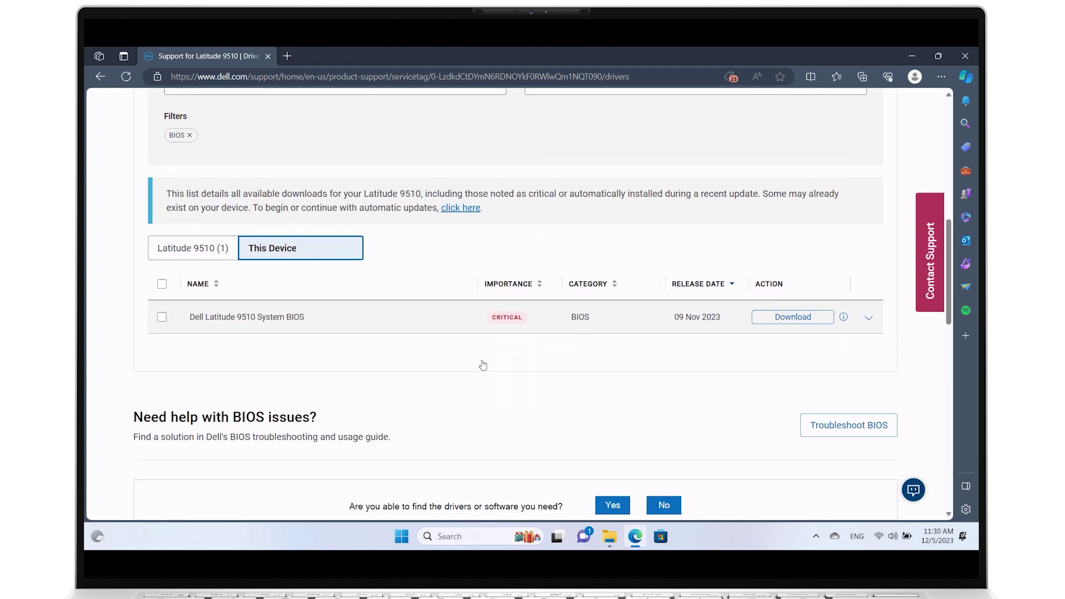
pyautogui.scroll(-1, 483, 365)
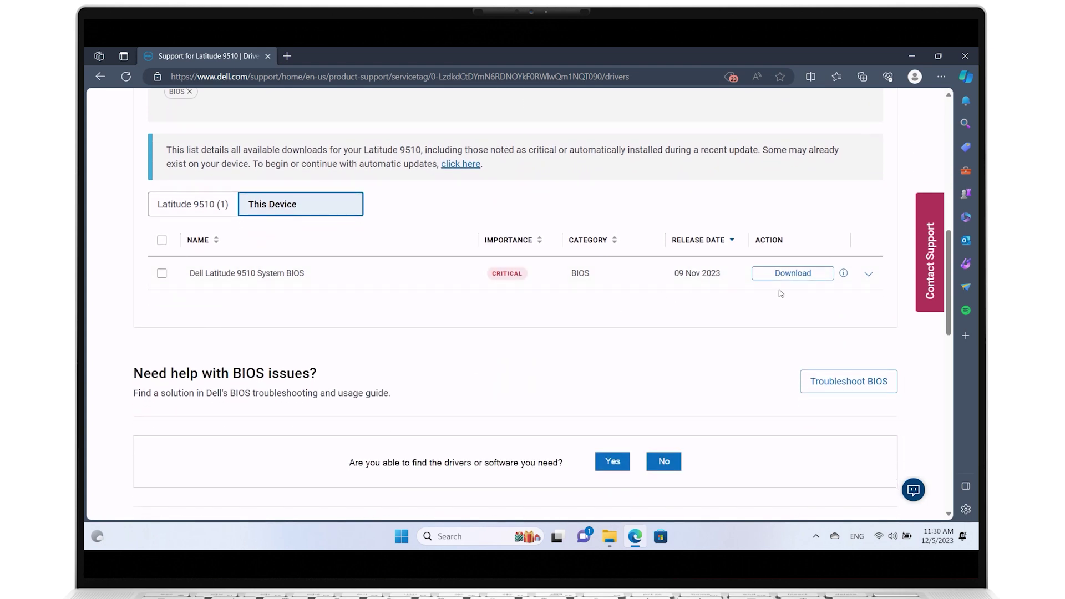
# Step: Download the System BIOS 1.23.0 and run it from Downloads with administrator approval
pyautogui.click(795, 274)
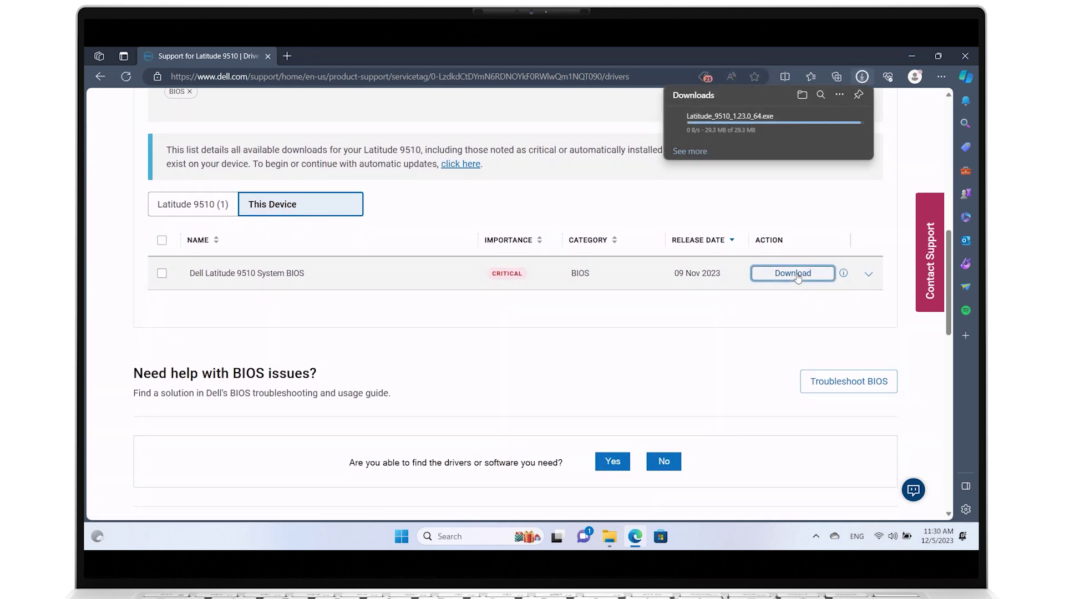
pyautogui.click(612, 537)
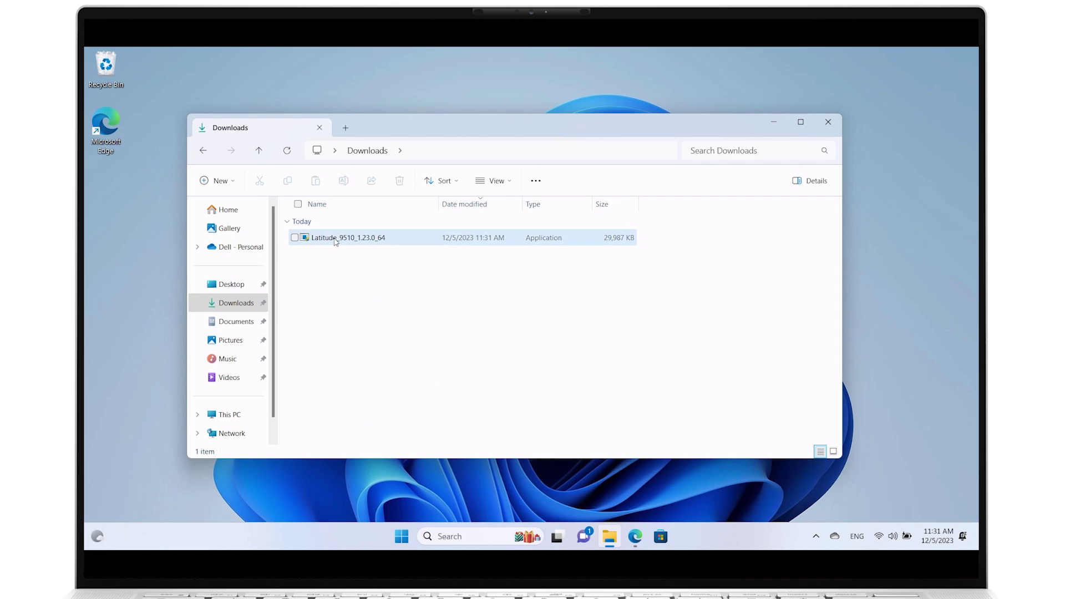
pyautogui.doubleClick(336, 239)
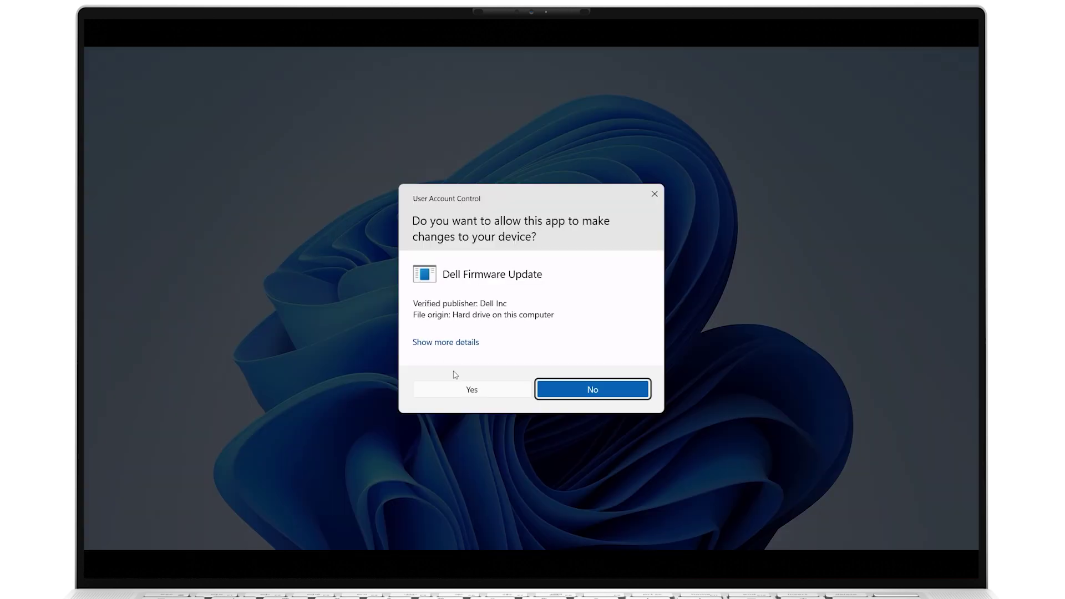
pyautogui.click(472, 390)
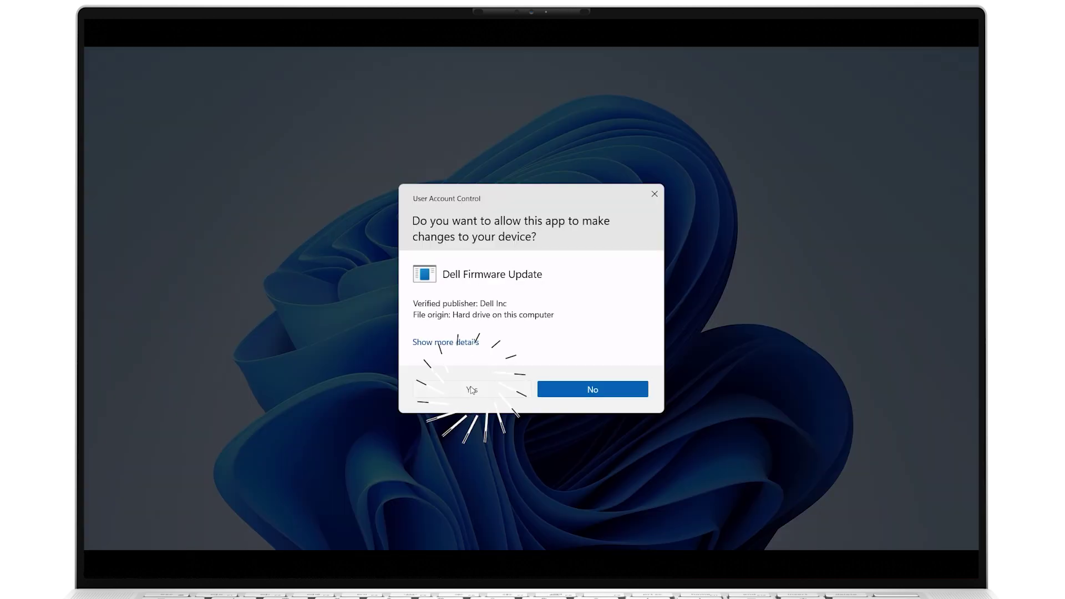
pyautogui.click(777, 125)
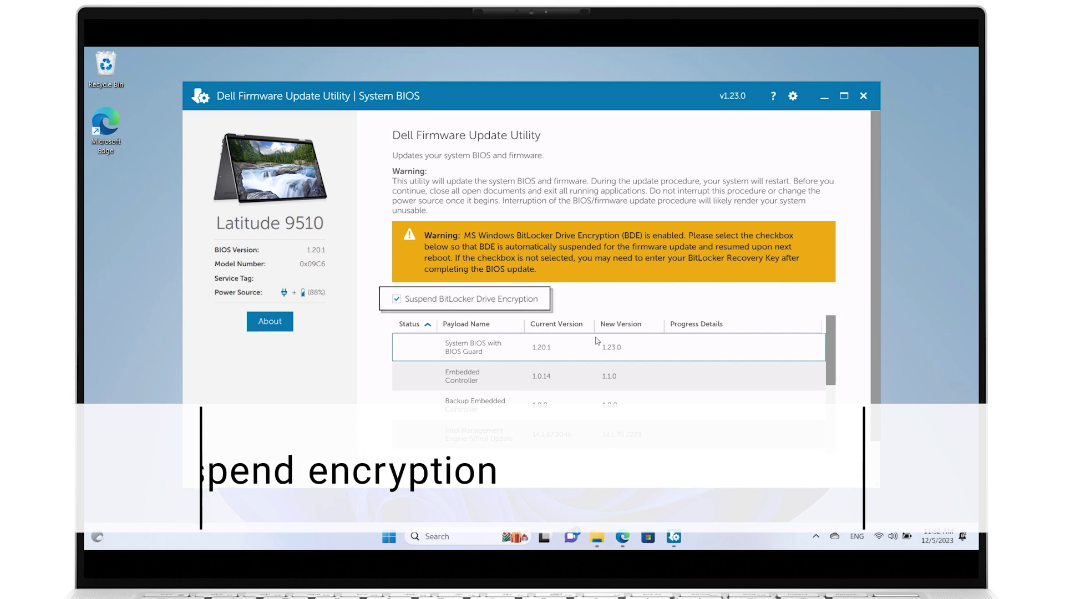
pyautogui.scroll(-5, 841, 428)
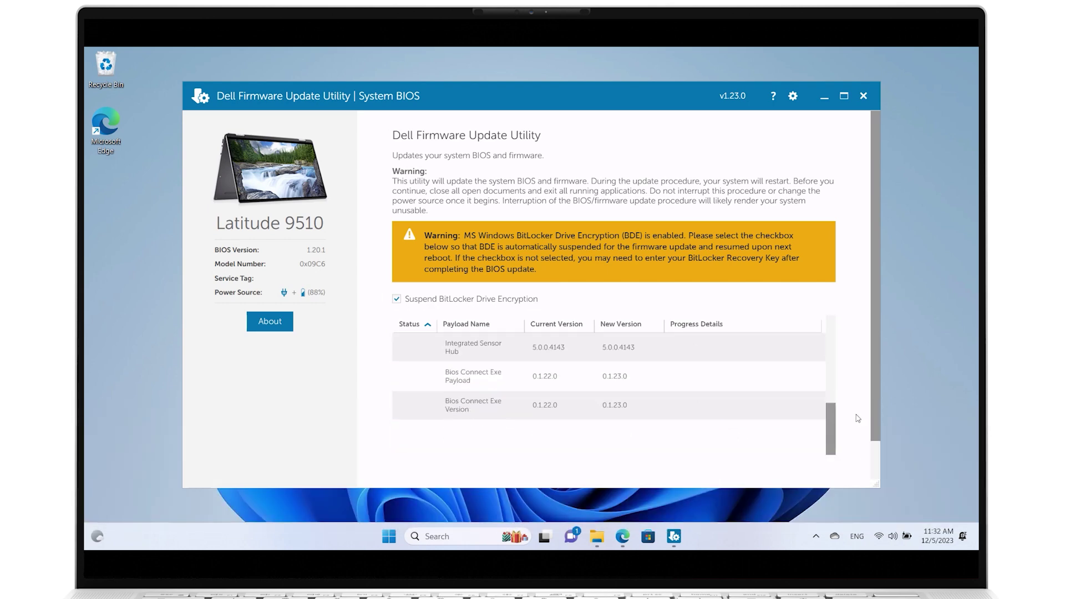
pyautogui.scroll(-1, 858, 418)
# Step: Run the BIOS 1.23.0 update with Suspend BitLocker checked, then restart the laptop
pyautogui.click(712, 460)
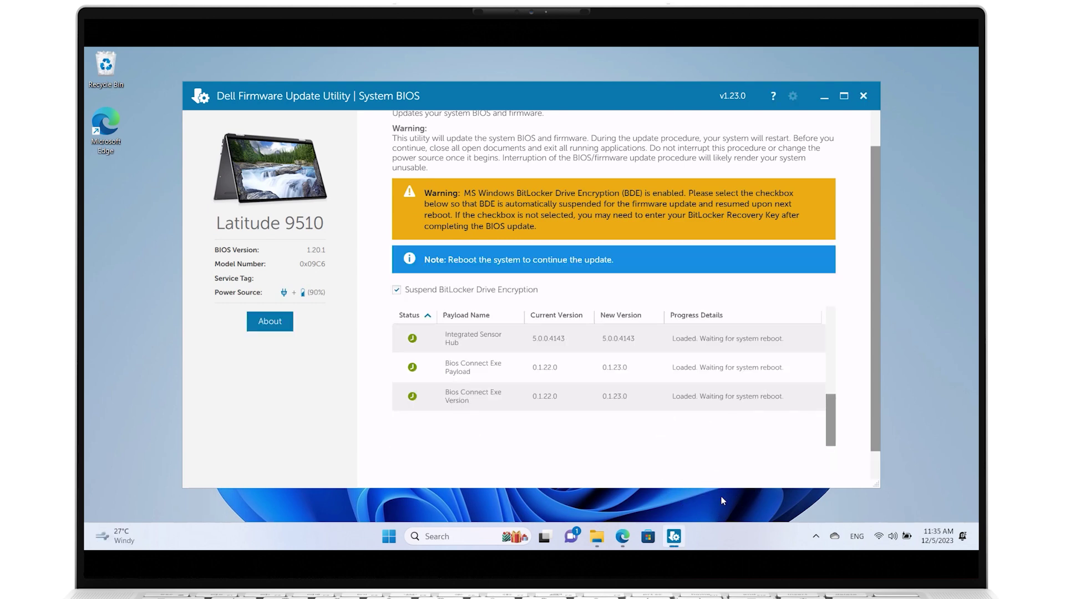
pyautogui.scroll(-1, 852, 419)
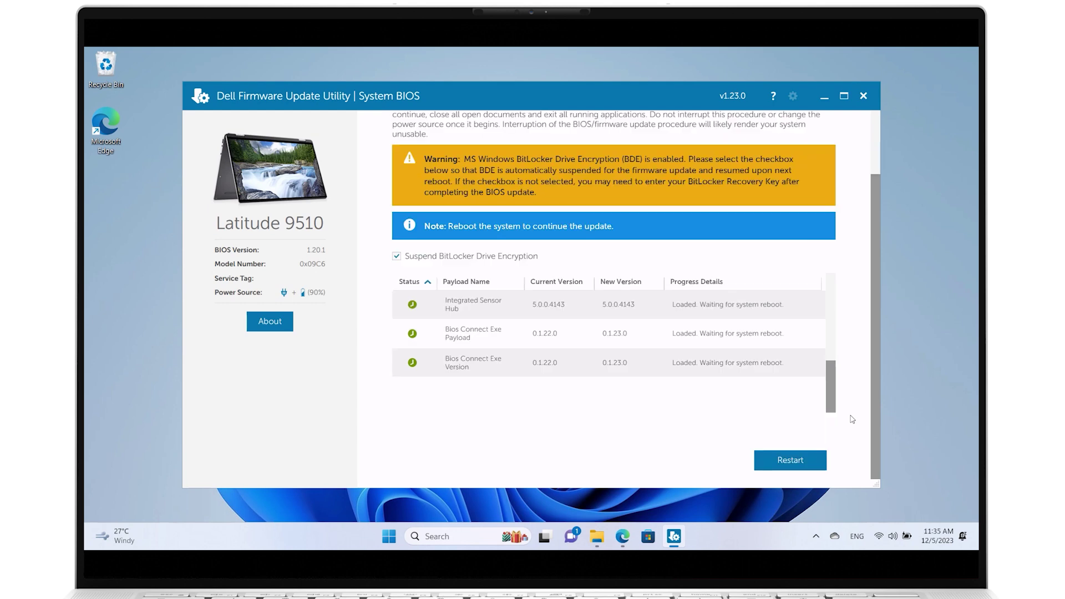
pyautogui.click(791, 460)
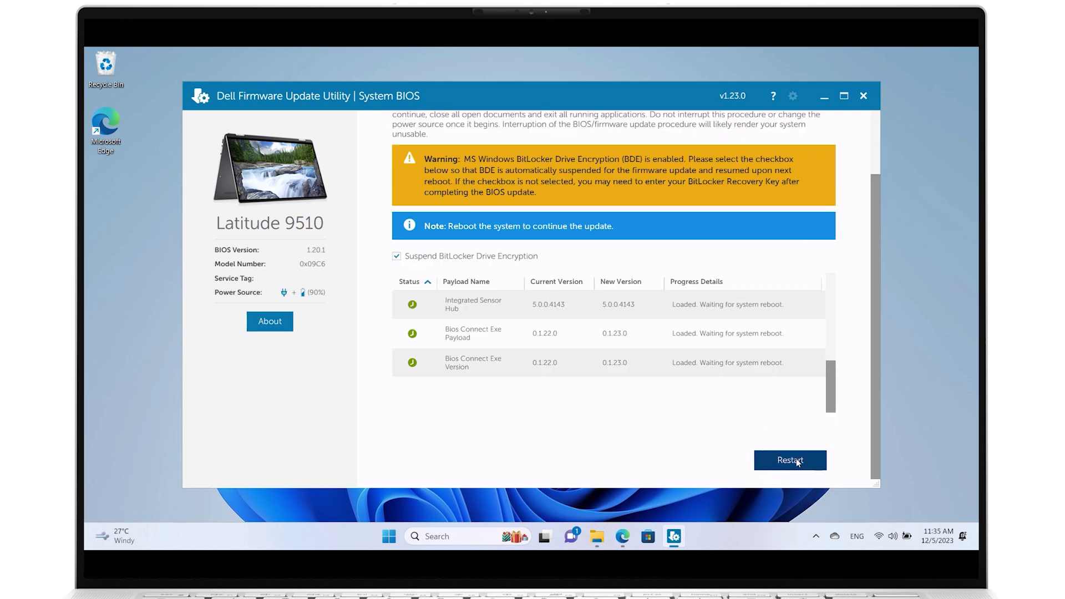